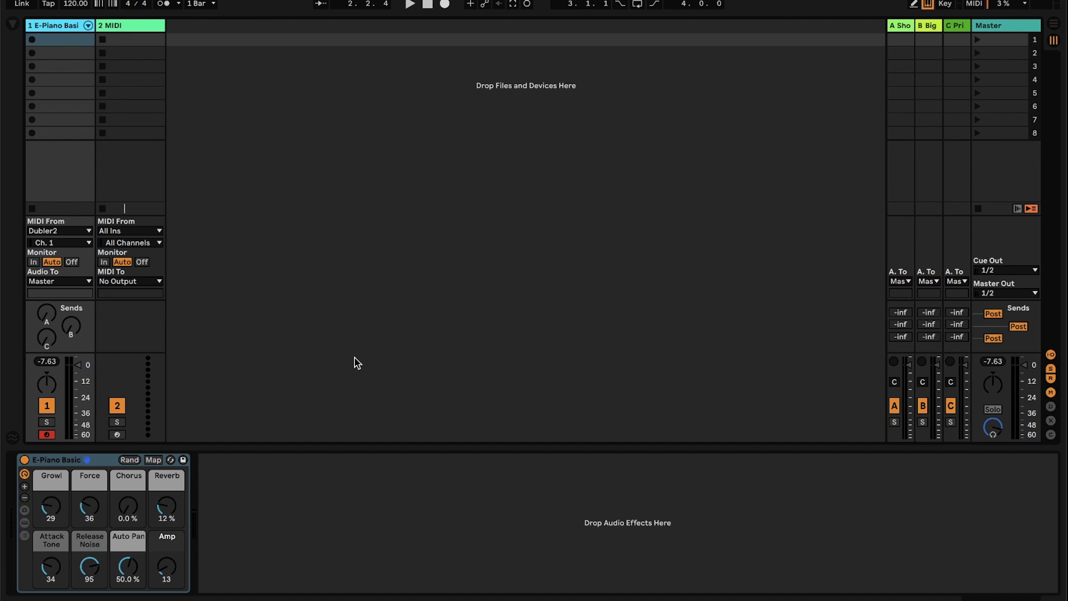
Step: Record a sung six-note clip (F2 to D3) into the first E-Piano slot, then view and play it
left_click(56, 43)
left_click(33, 40)
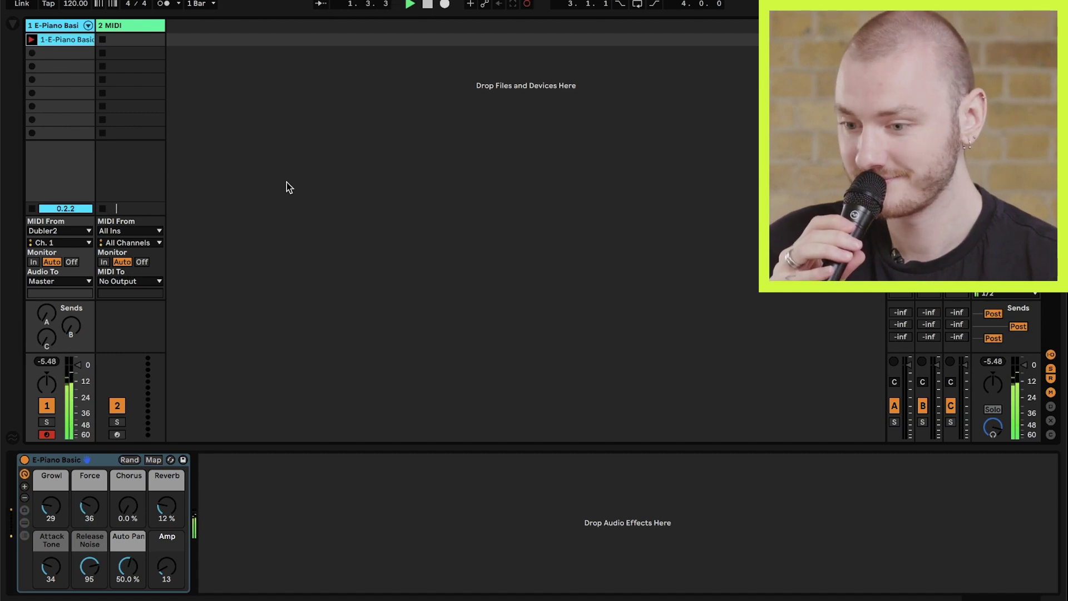
key("space")
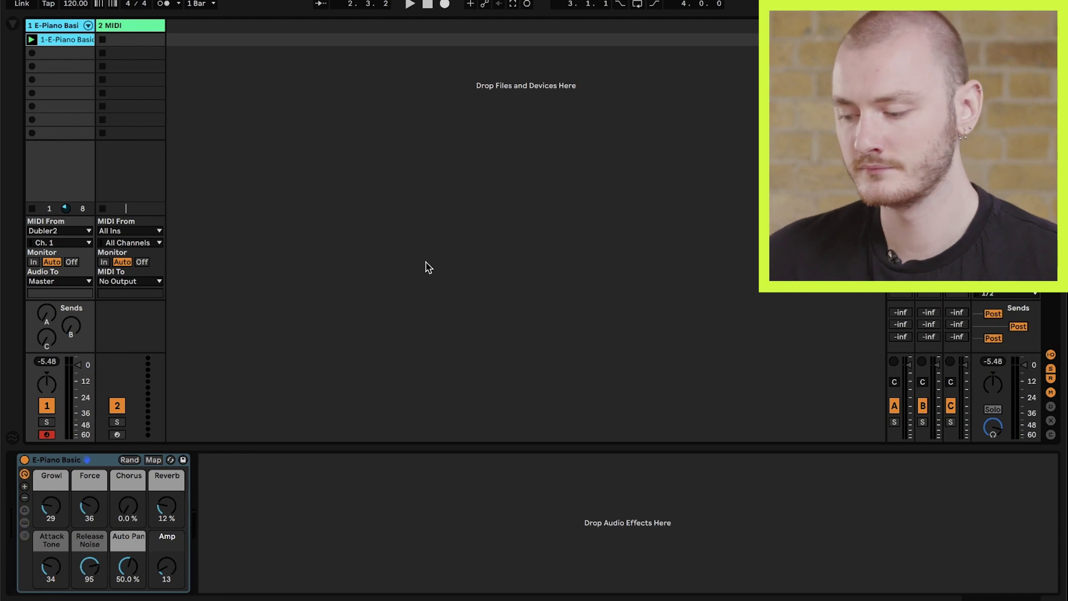
key("shift+Tab")
scroll(630, 503, "down", 3)
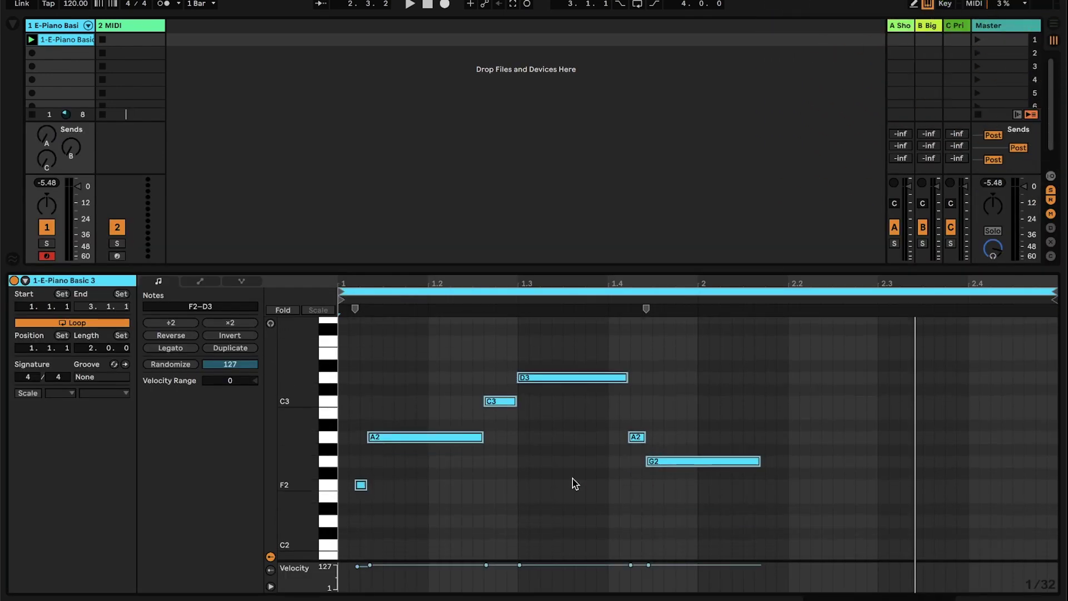
key("space")
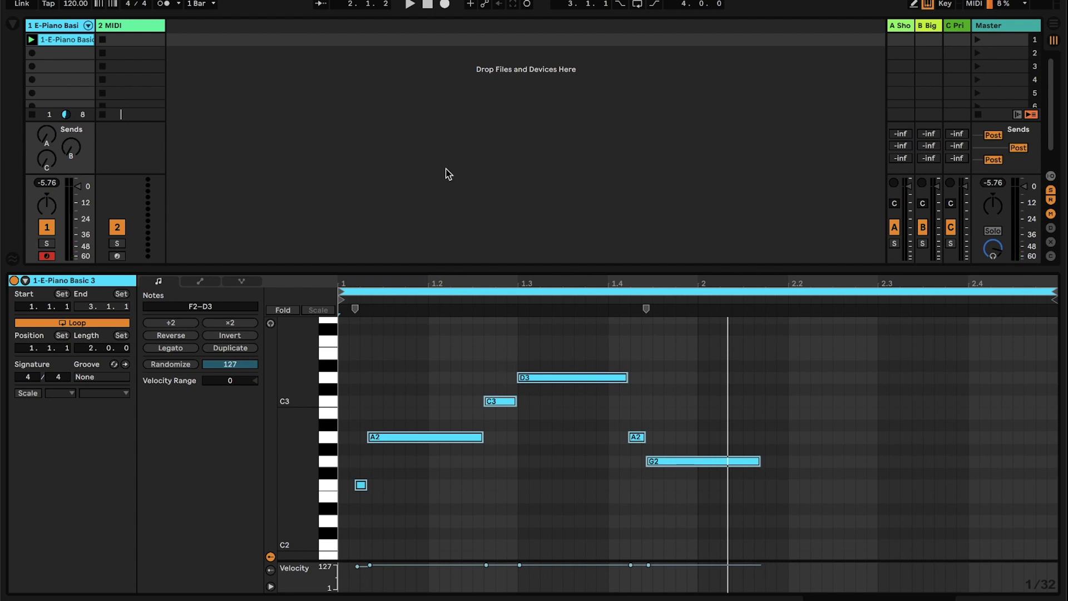
Step: Delete the first take and record a new sung take into the slot
left_click(69, 42)
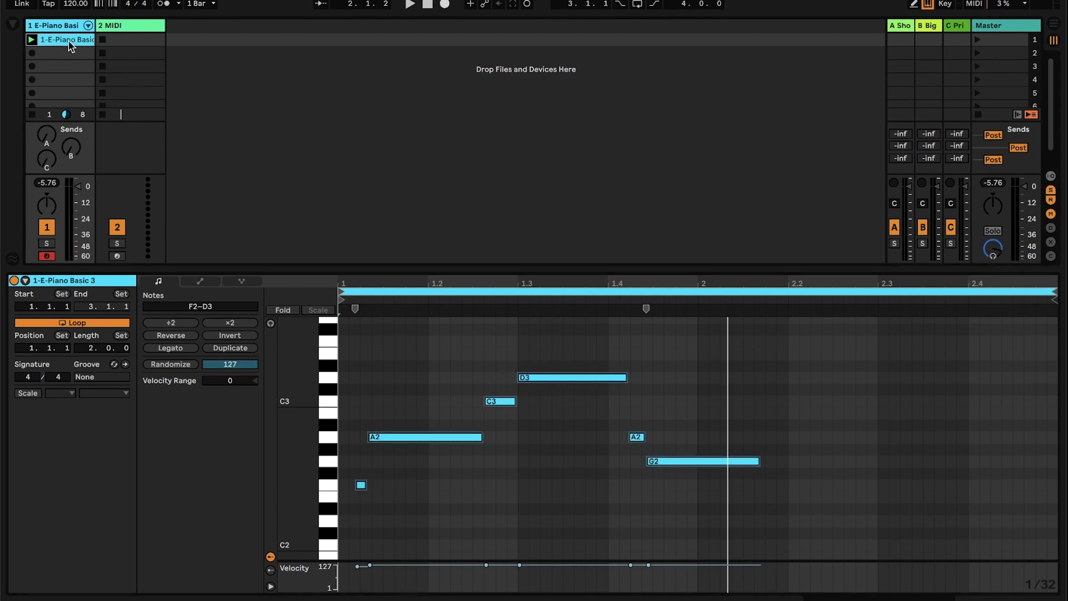
key("Delete")
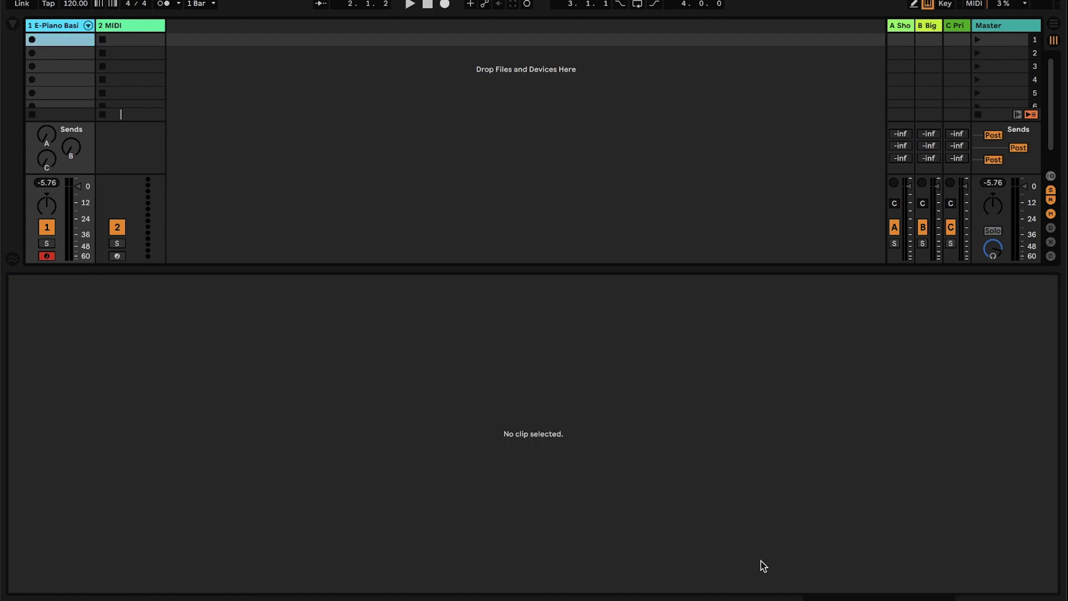
left_click(971, 591)
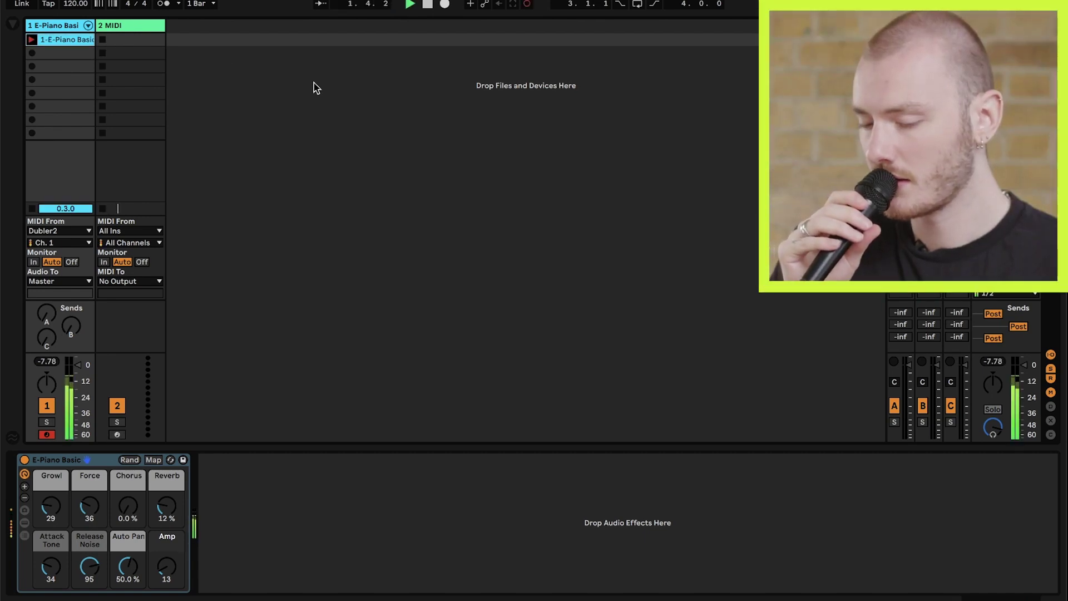
key("space")
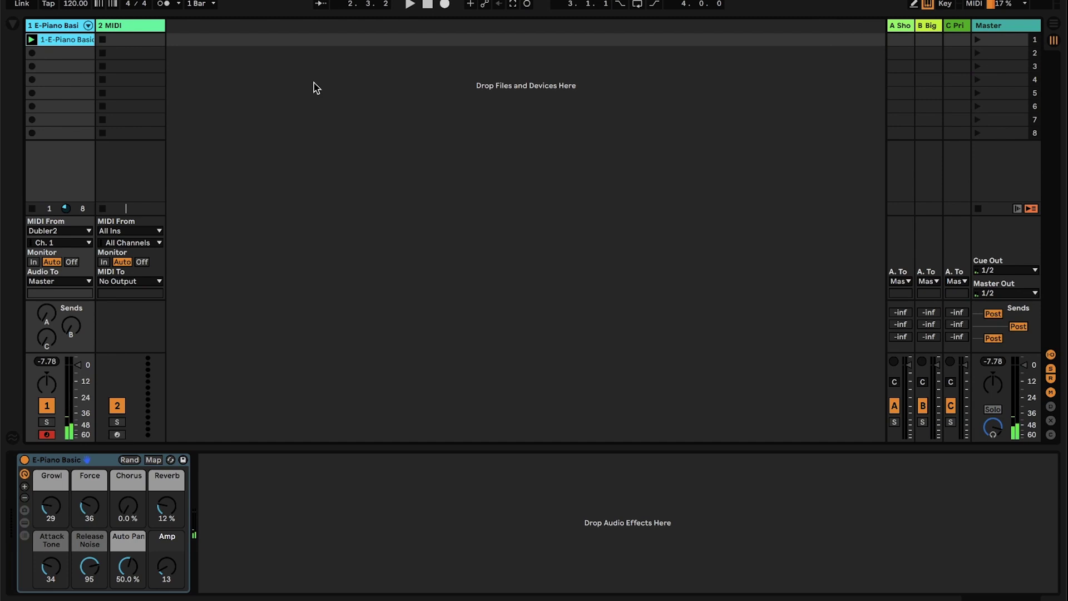
Step: Review the new three-note clip (G2 to D3) in the piano roll and play it back
key("shift+Tab")
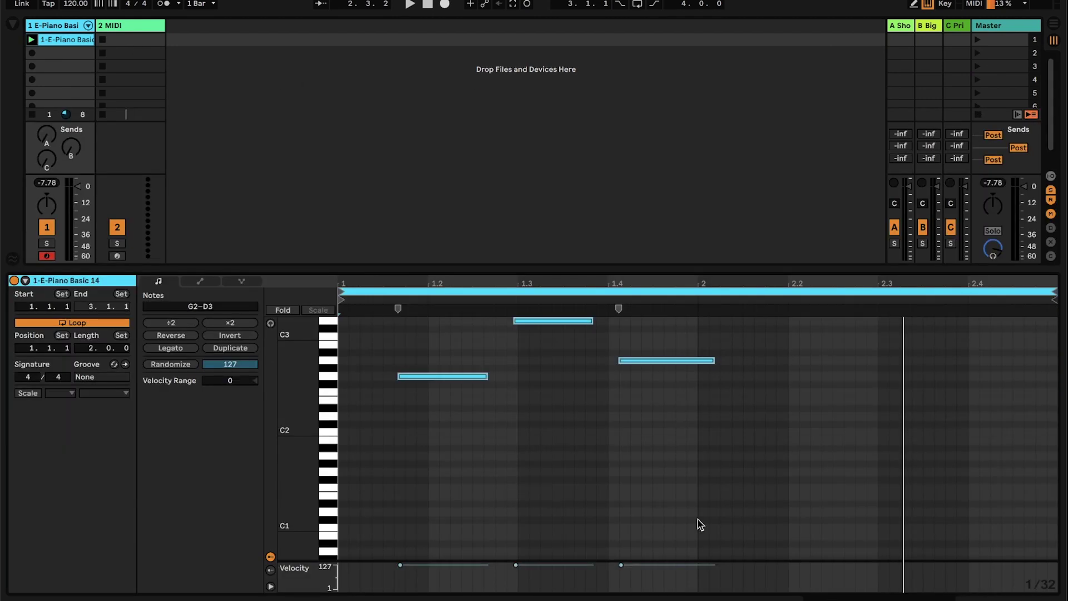
scroll(670, 483, "up", 2)
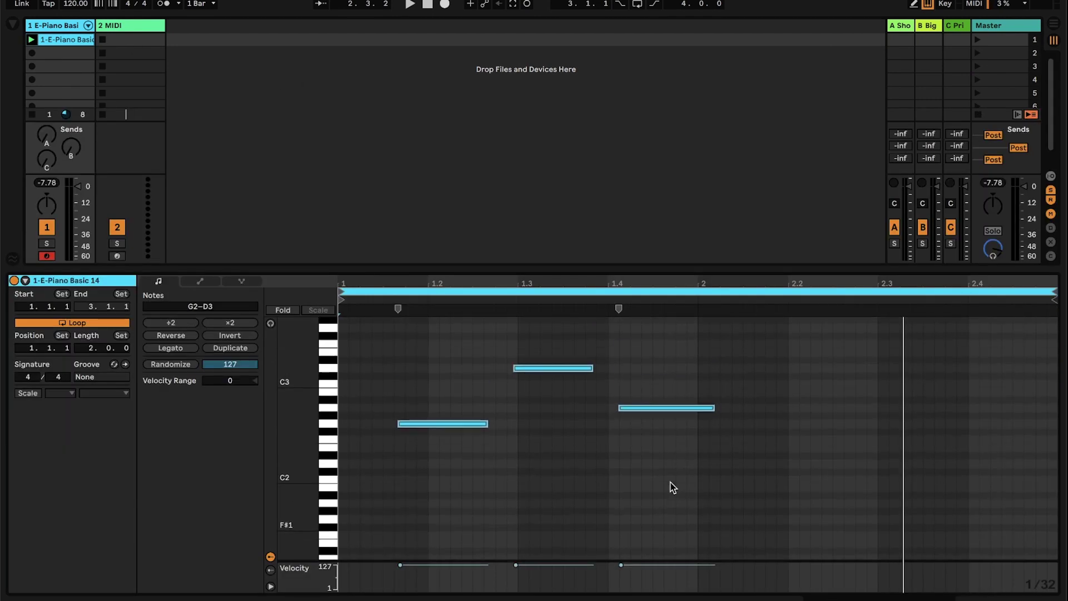
key("space")
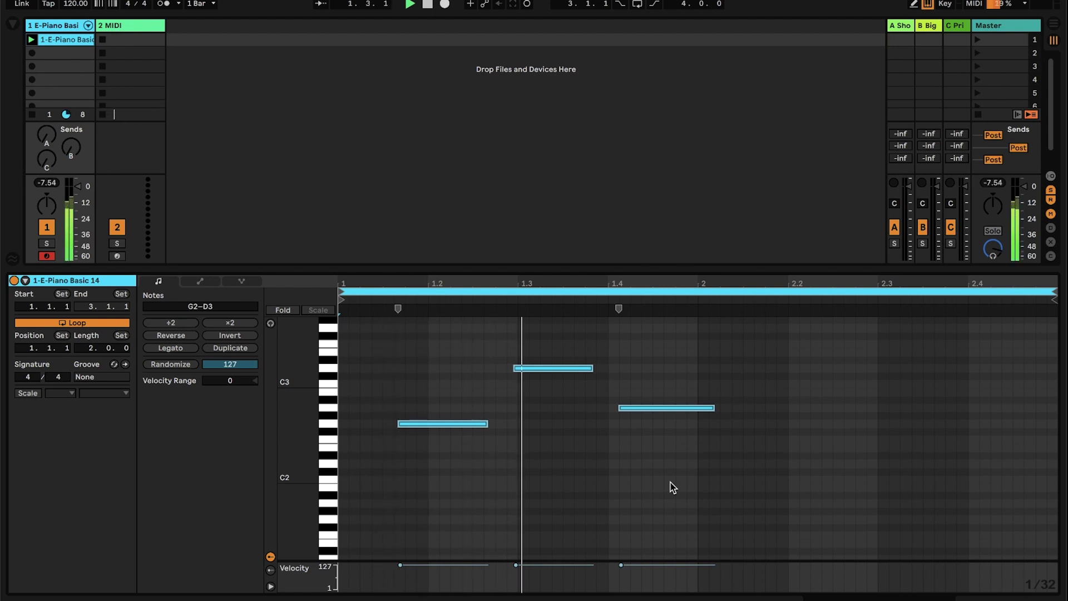
key("space")
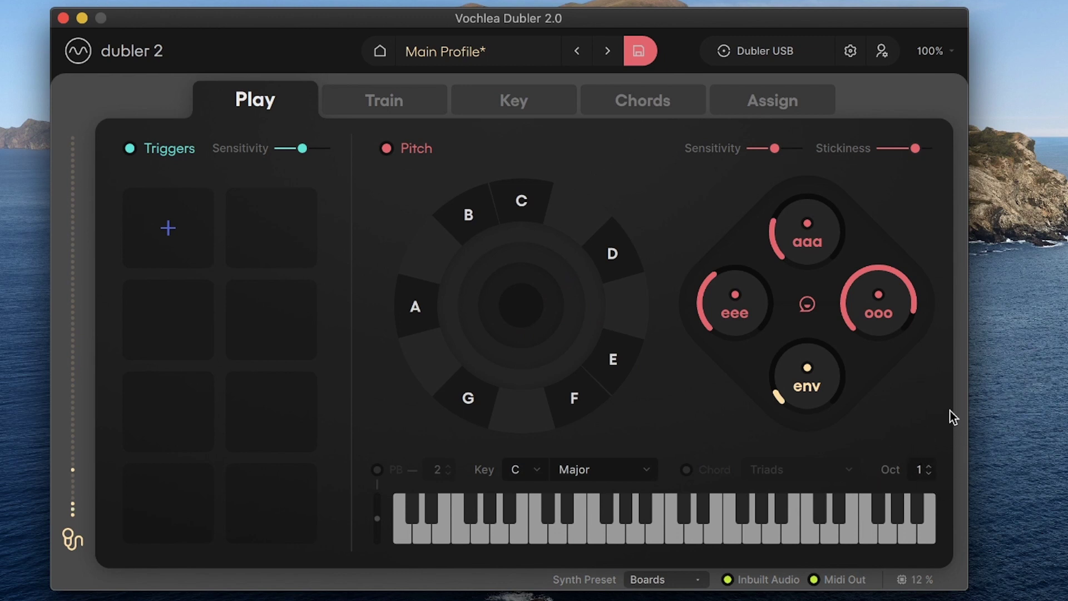
Step: Set the Play tab's Oct value to -1 for the pitch output
left_click(930, 474)
Step: Enable PB pitch bend on the Play tab with a bend range of 2
left_click(377, 470)
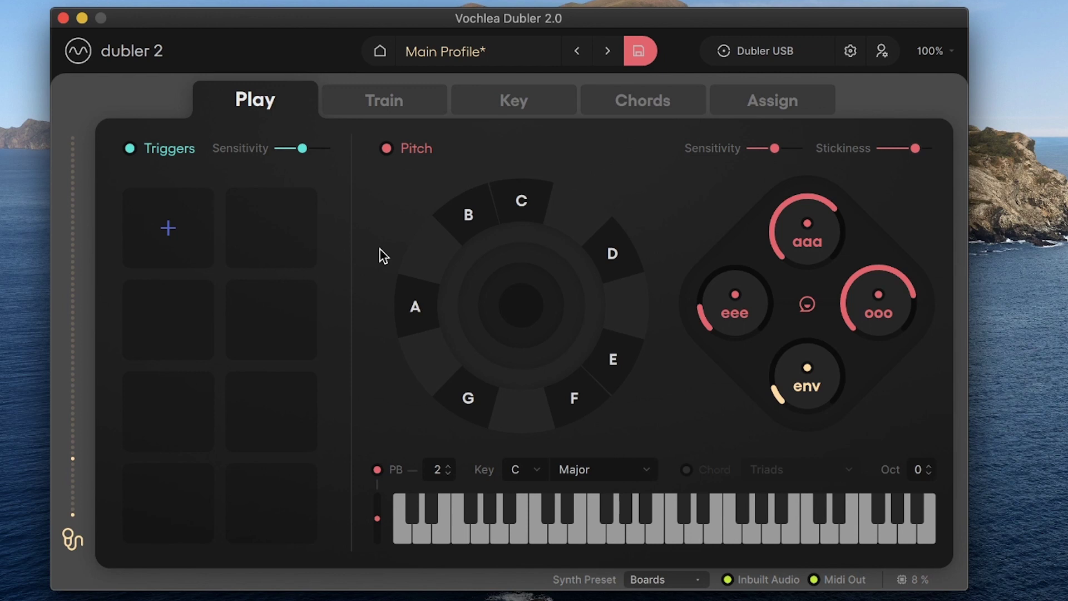
left_click(762, 91)
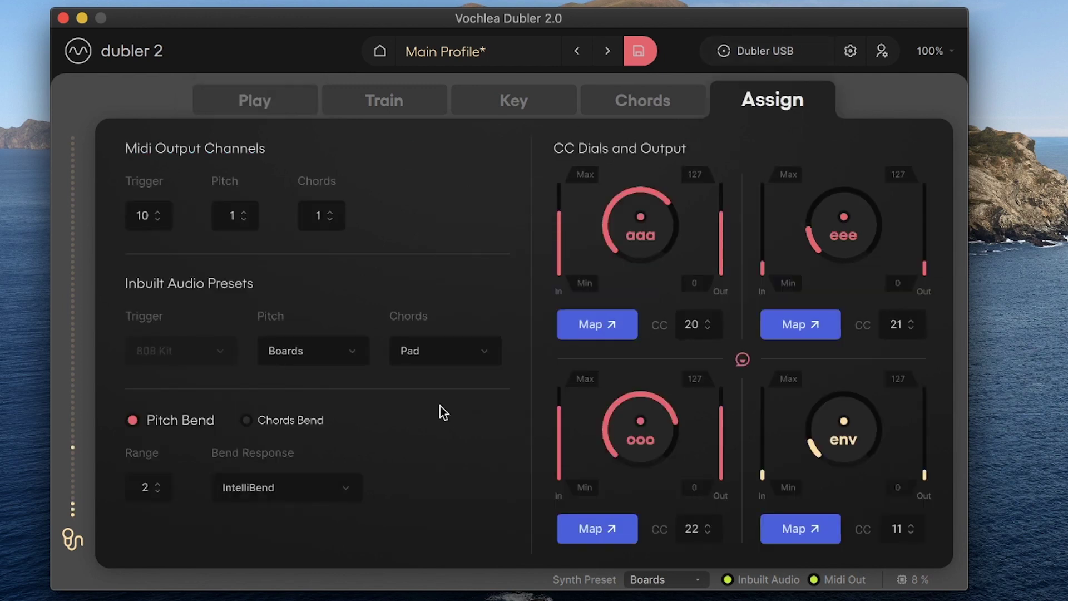
left_click(338, 479)
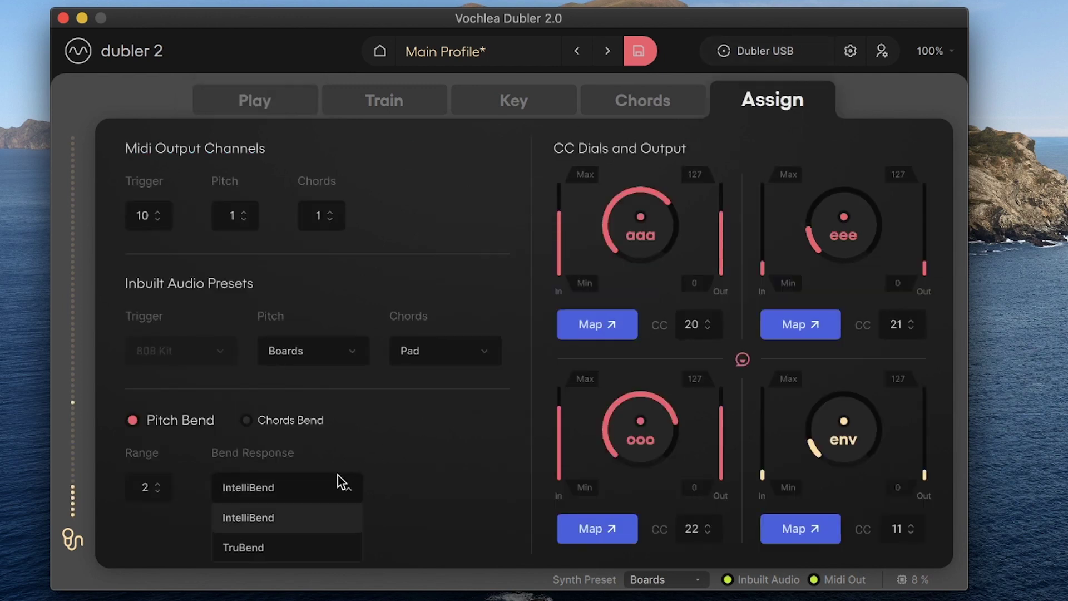
left_click(301, 517)
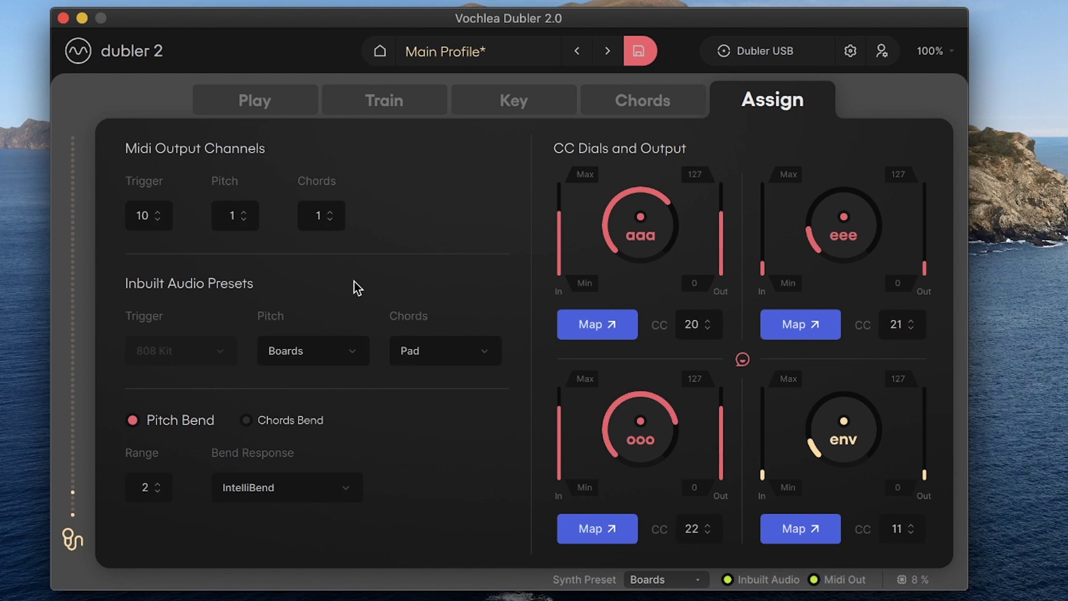
left_click(243, 100)
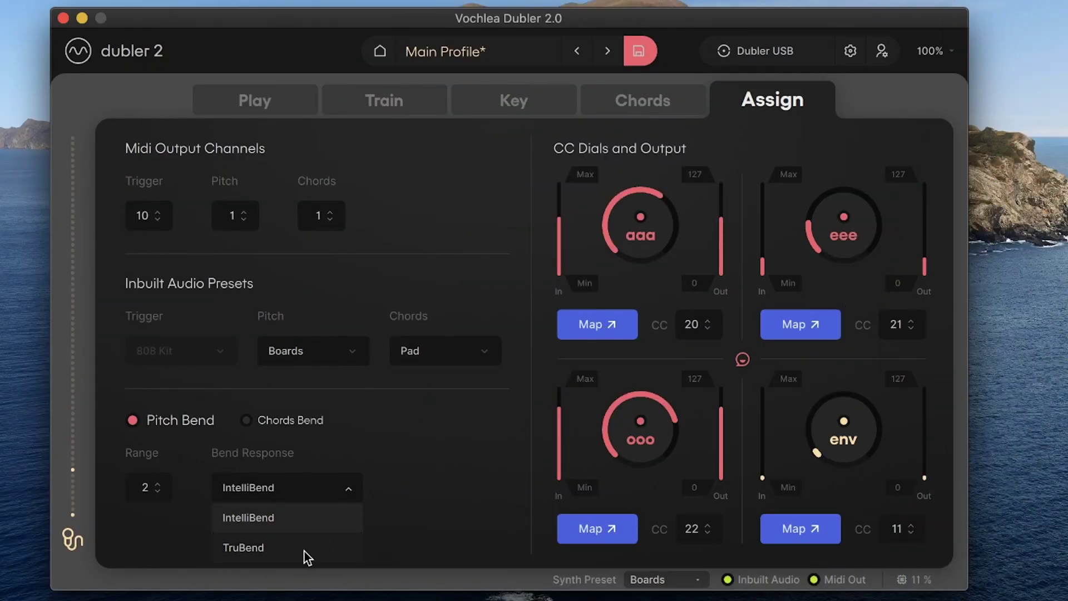
left_click(285, 518)
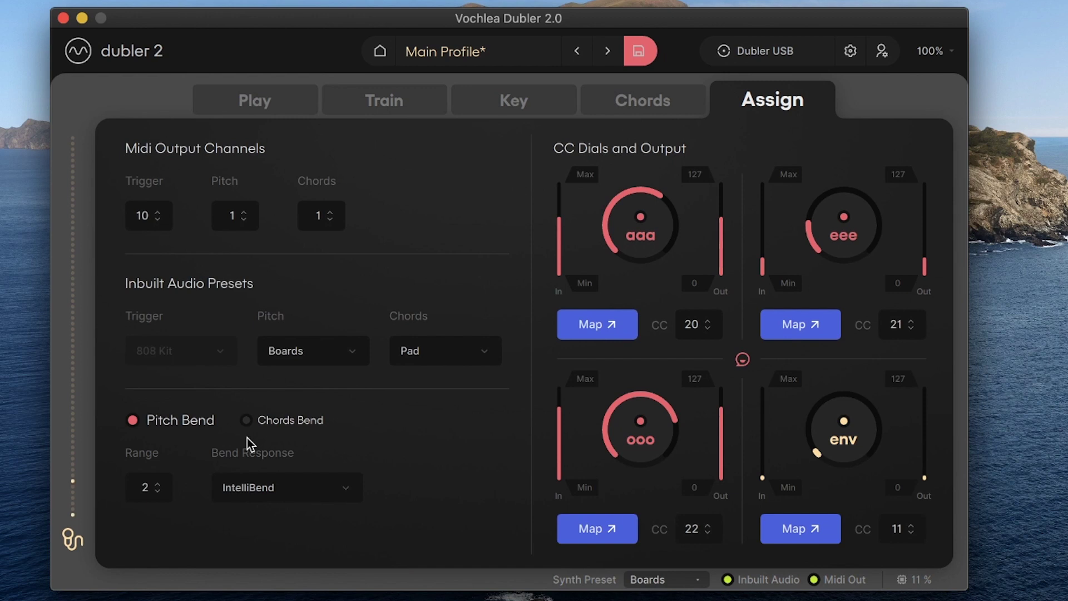
Step: Enable Triads chord output in C major and allow chords to bend in the Assign settings
left_click(263, 99)
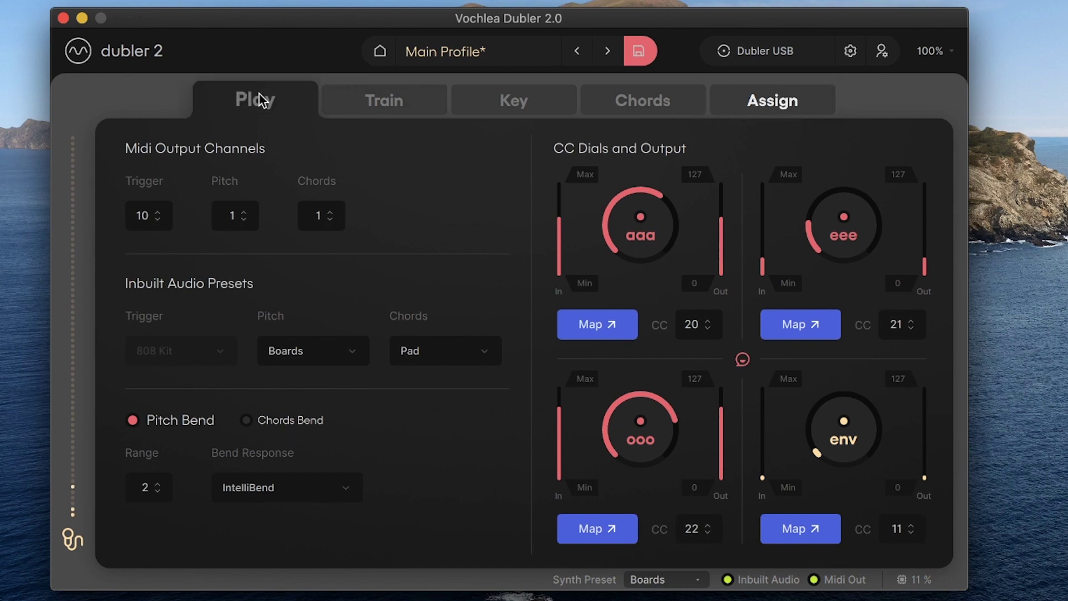
left_click(687, 472)
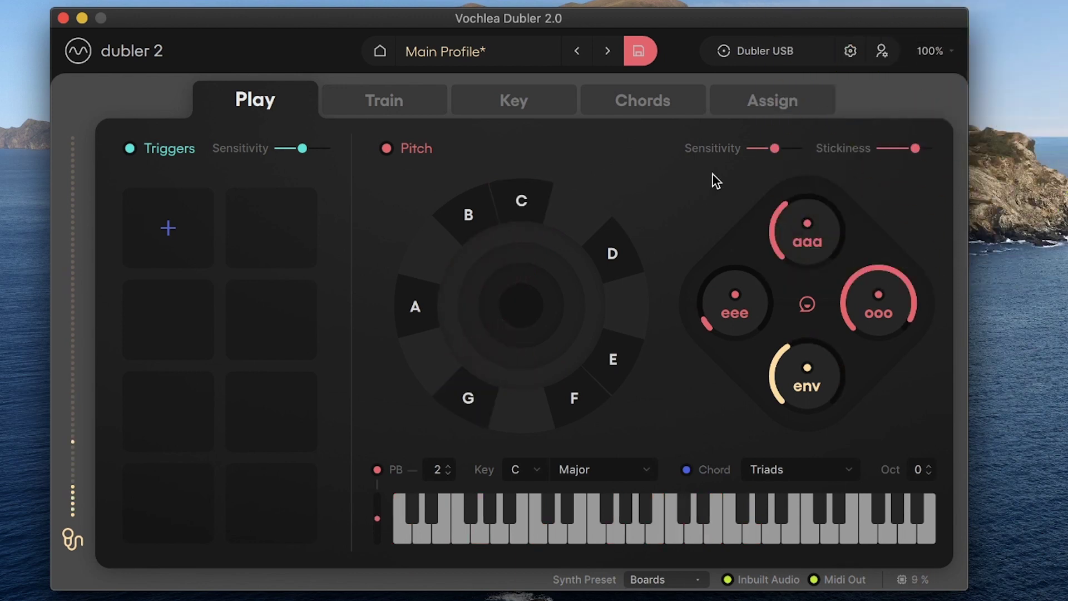
left_click(738, 102)
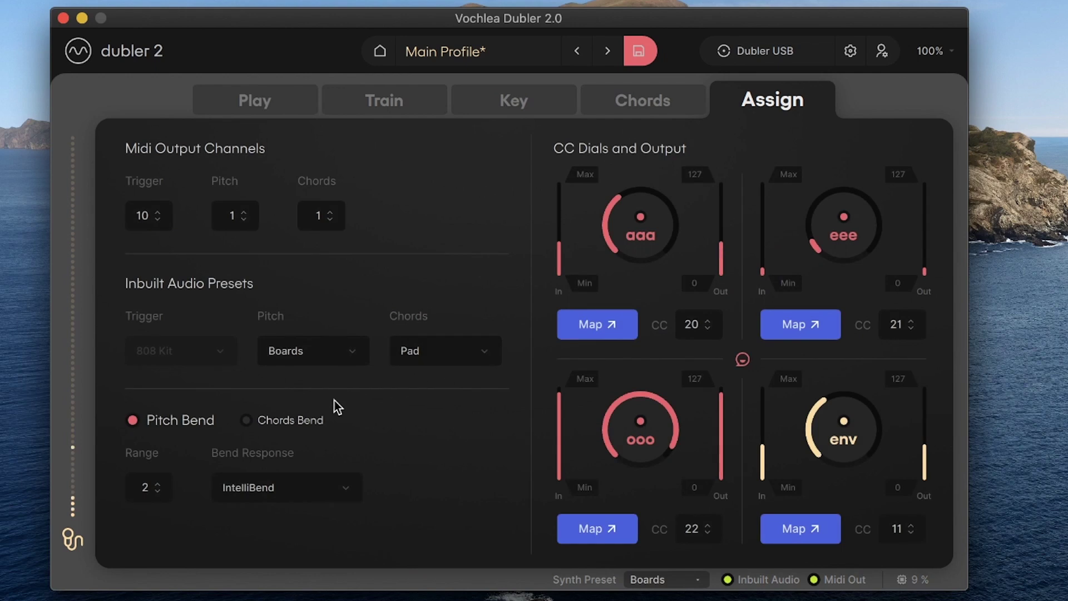
left_click(247, 420)
left_click(276, 100)
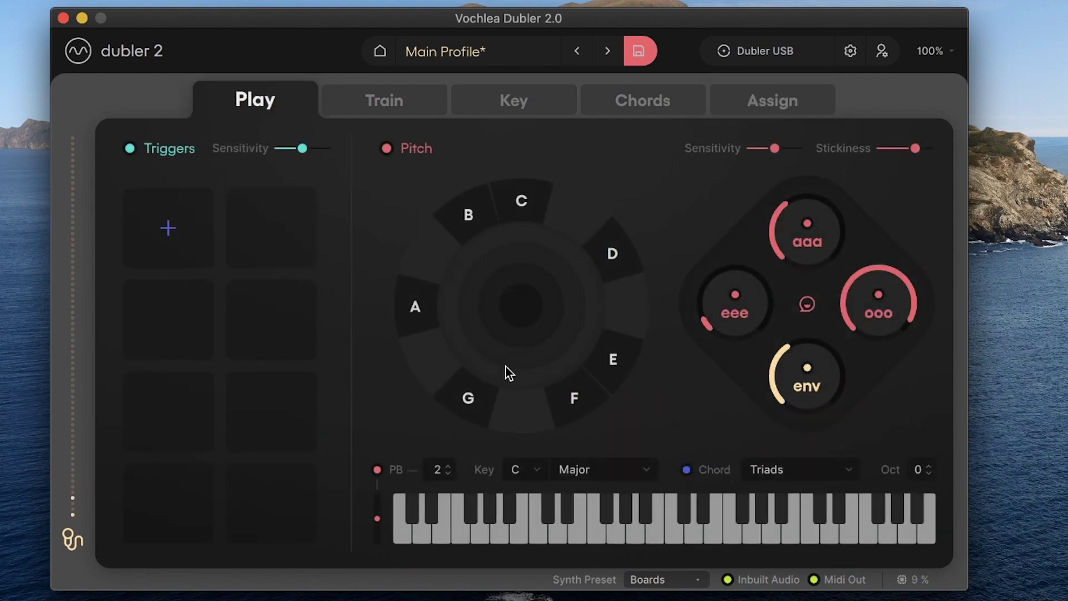